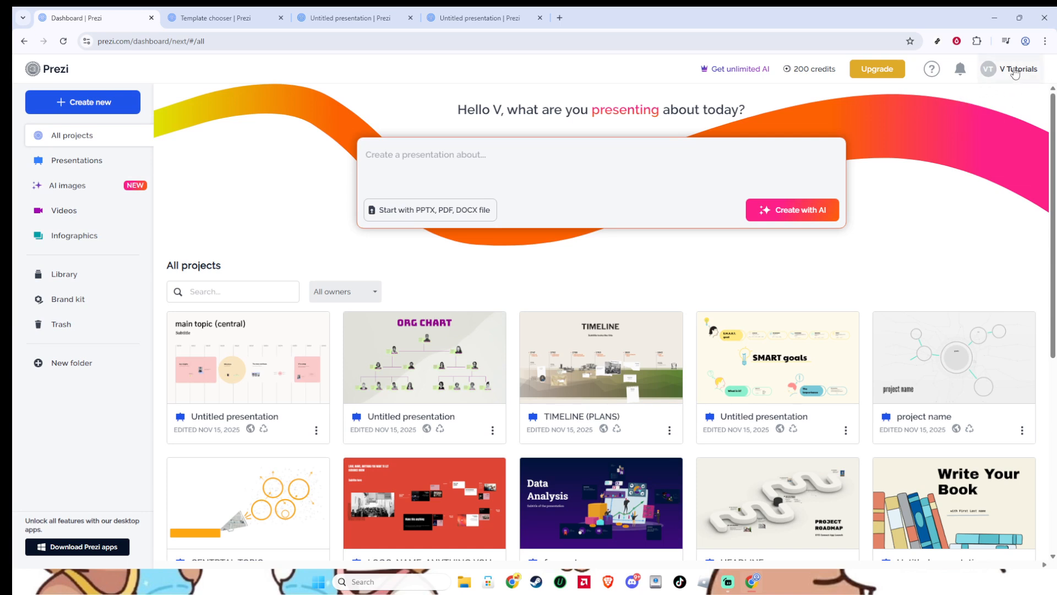
Start creating a new presentation and switch to the template chooser.
left_click(1012, 73)
left_click(121, 114)
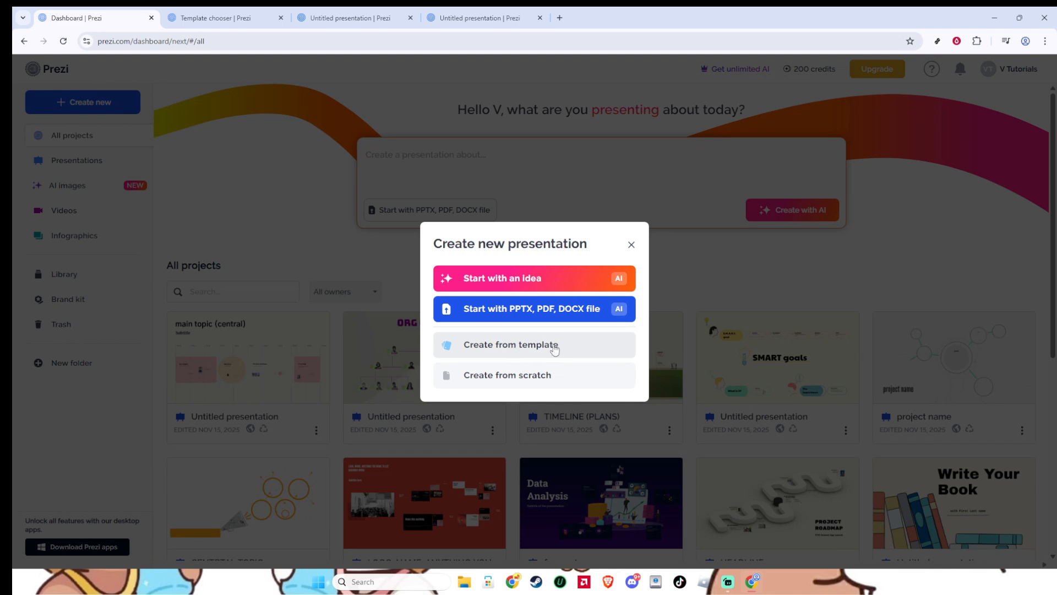
left_click(239, 20)
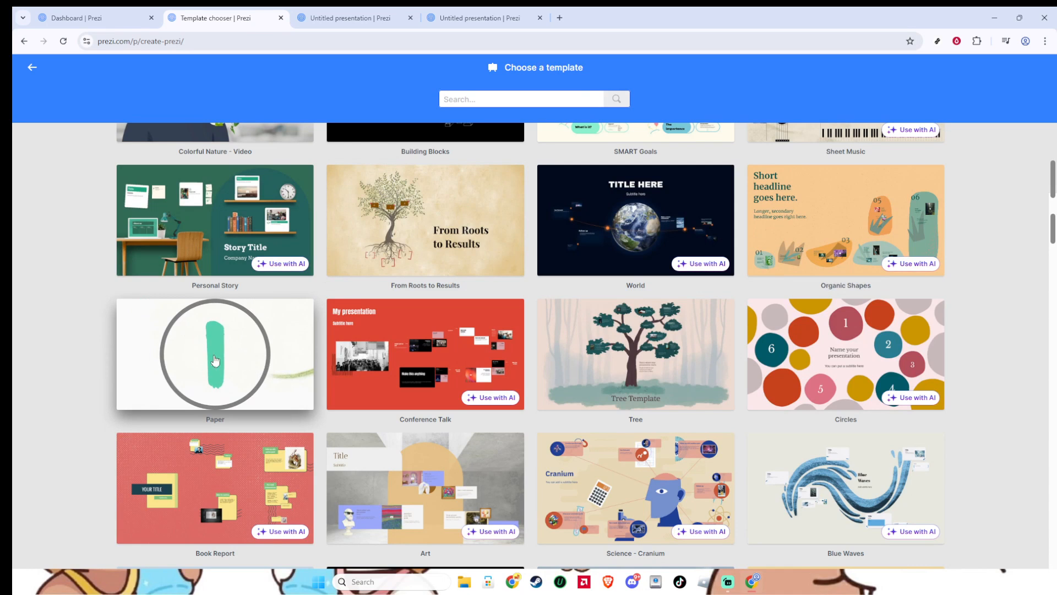
Use the Paper template with the privacy setting Public and bring up the untitled presentation for editing.
scroll(245, 369, "up", 5)
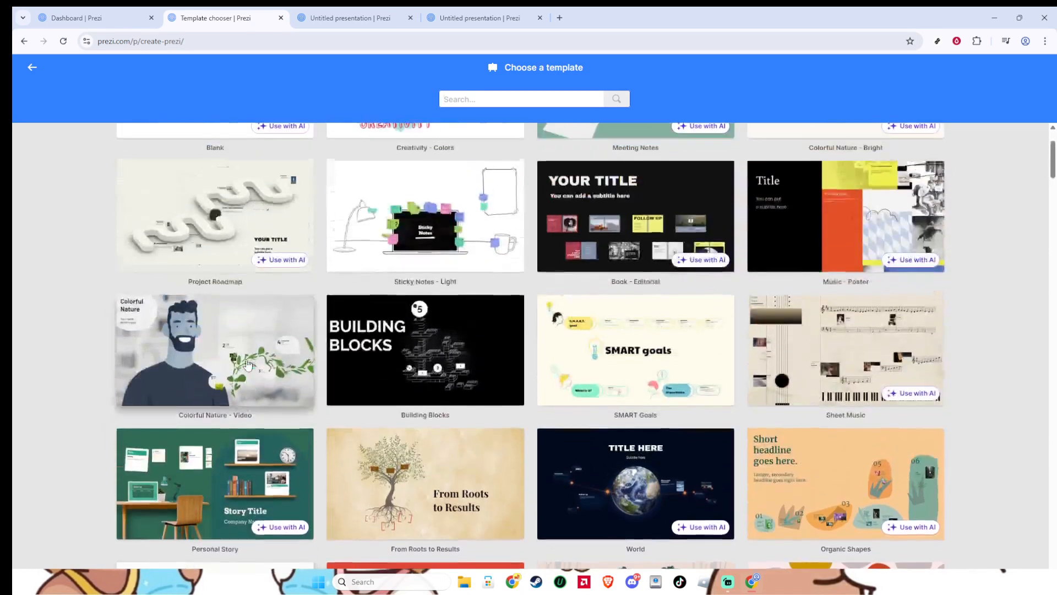
scroll(247, 366, "down", 4)
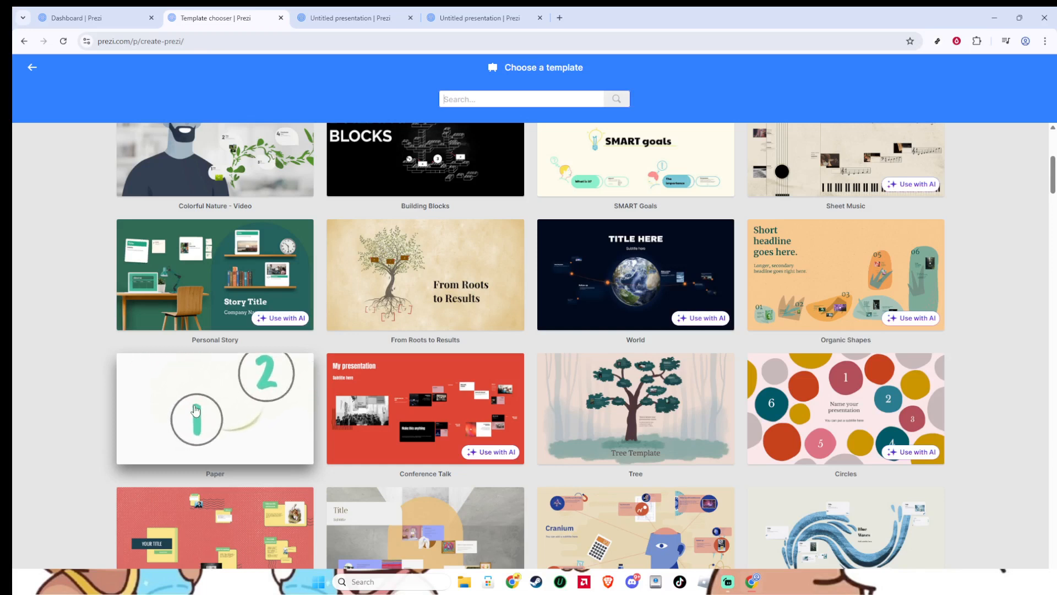
left_click(239, 408)
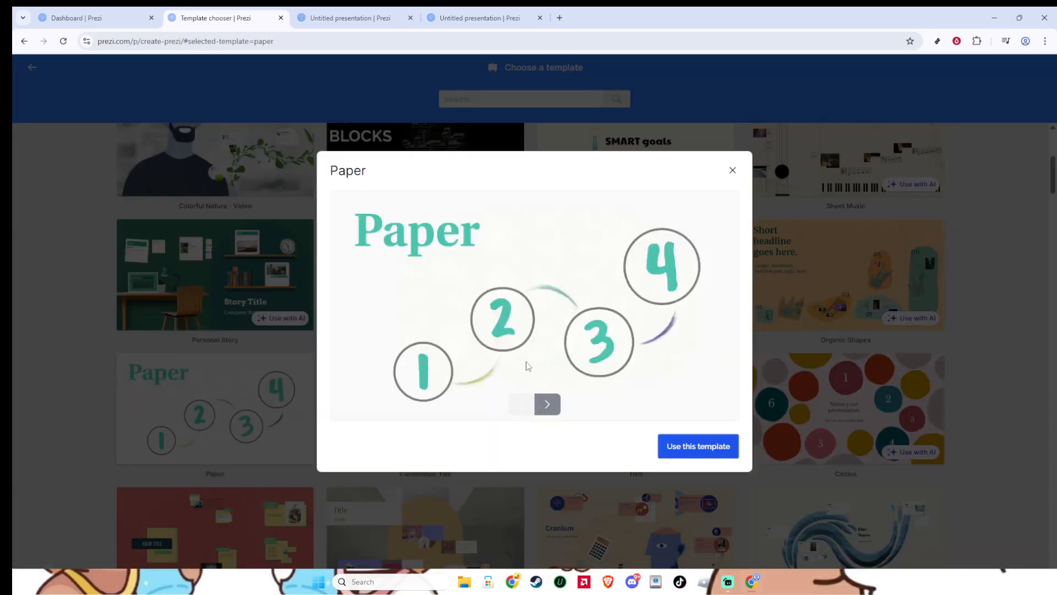
left_click(687, 445)
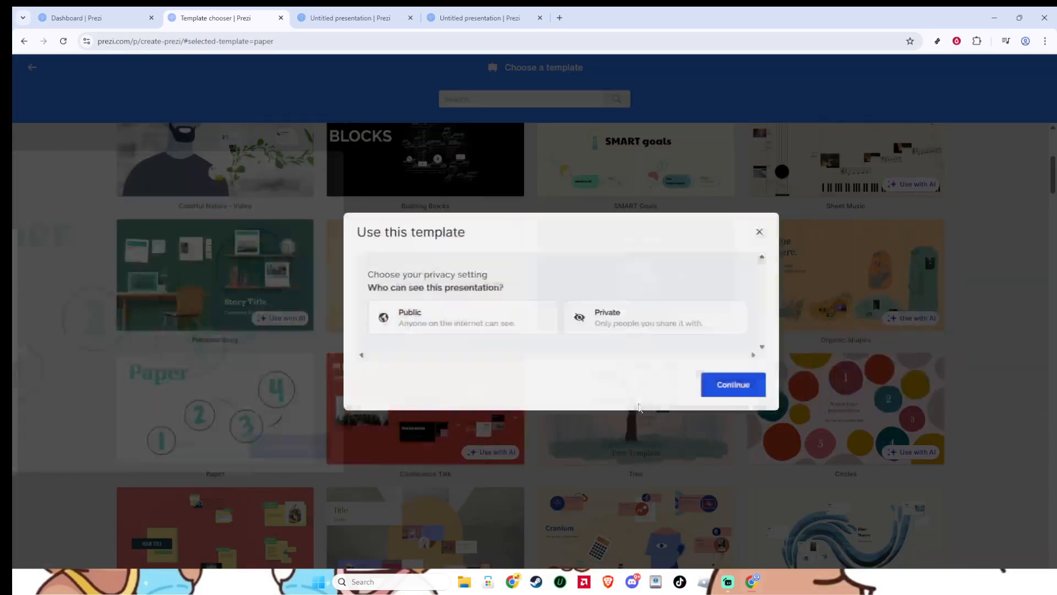
left_click(455, 321)
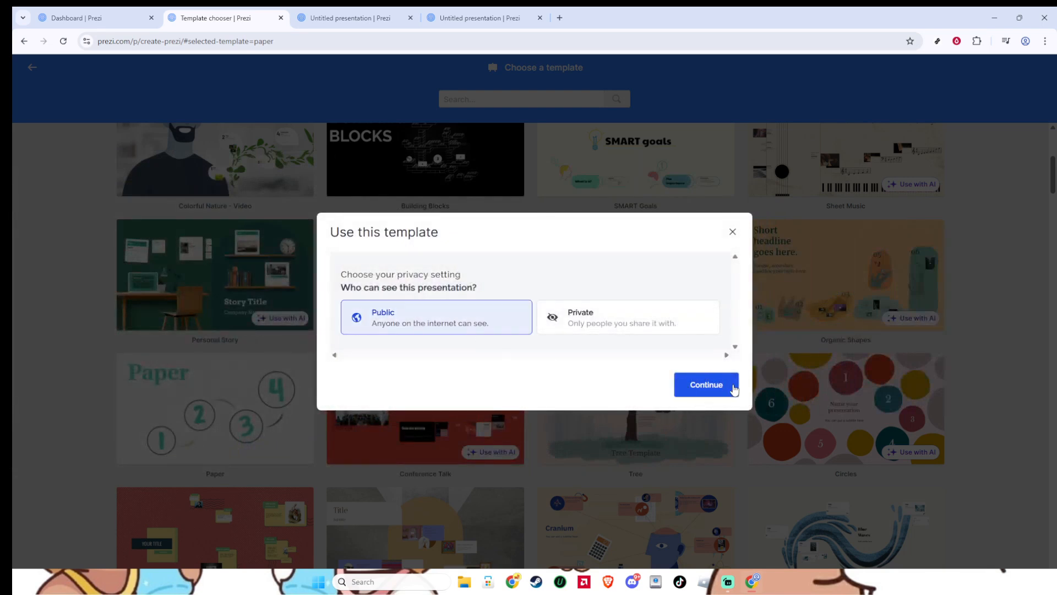
left_click(379, 24)
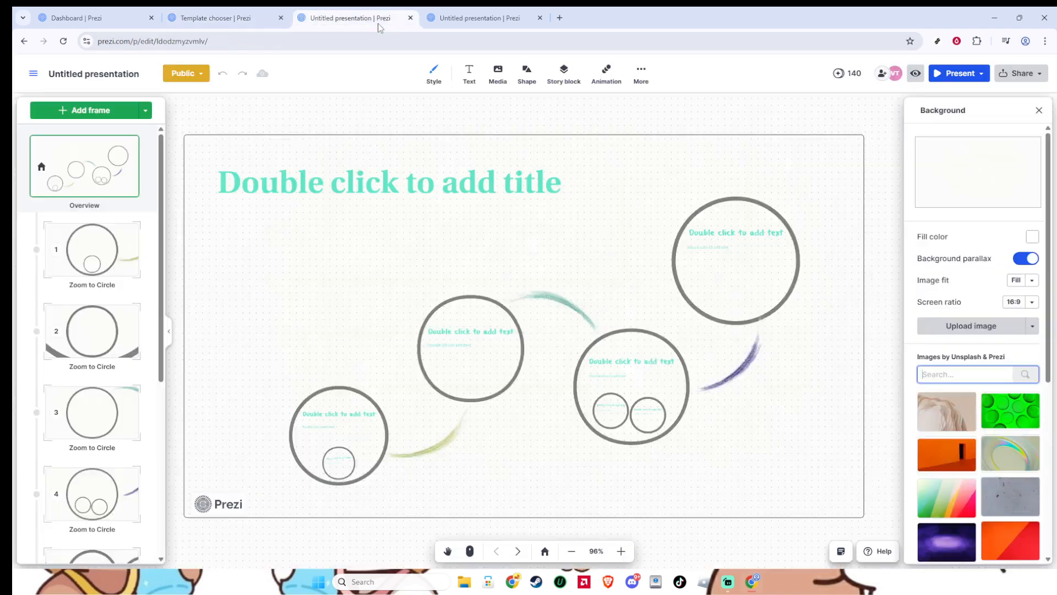
Enter "Why you need us" as the title on the overview.
double_click(496, 186)
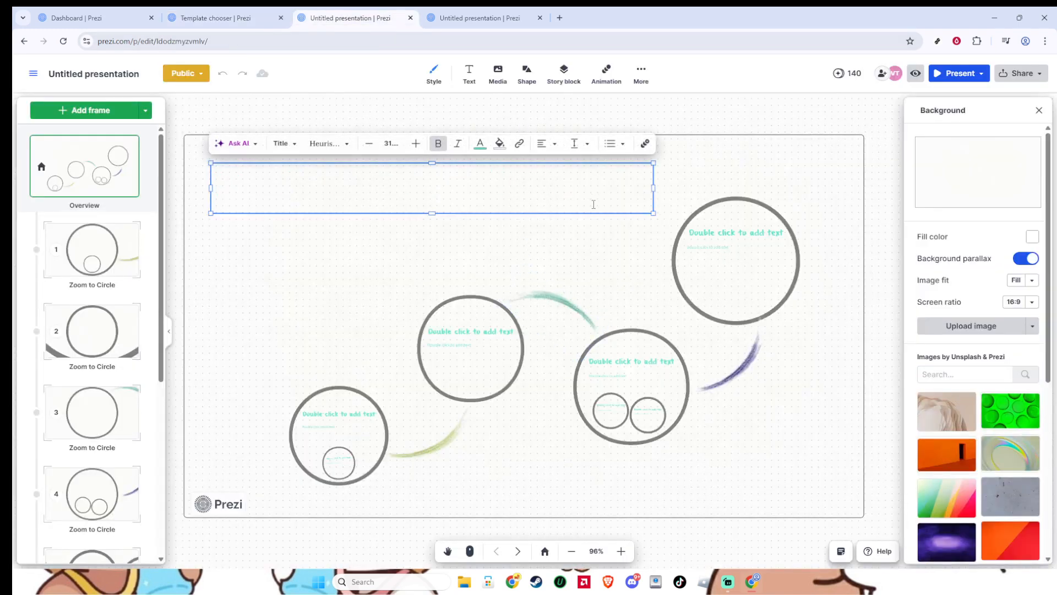
type("Wh")
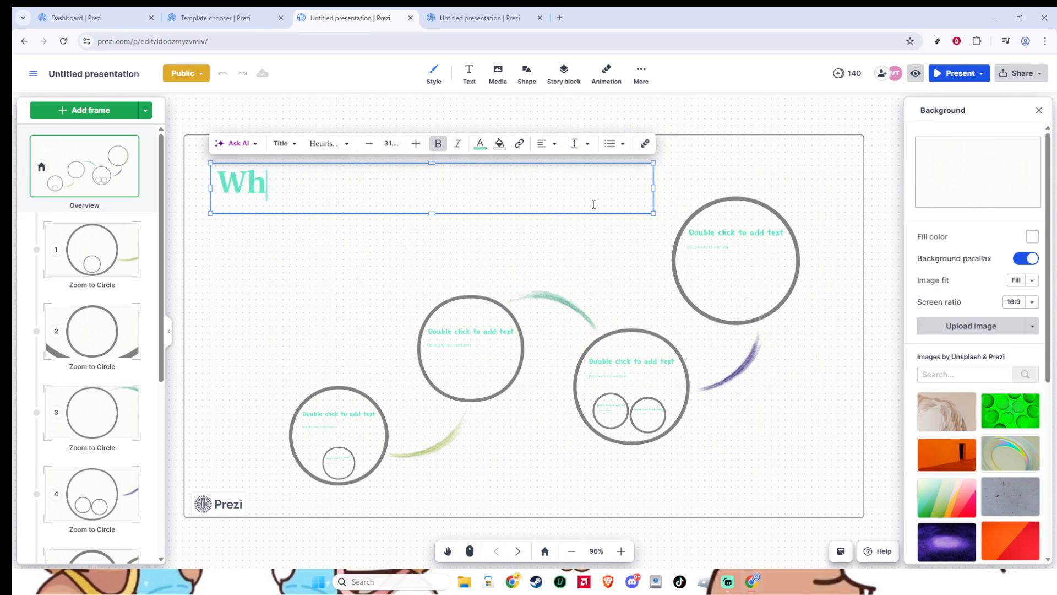
type("y you ne")
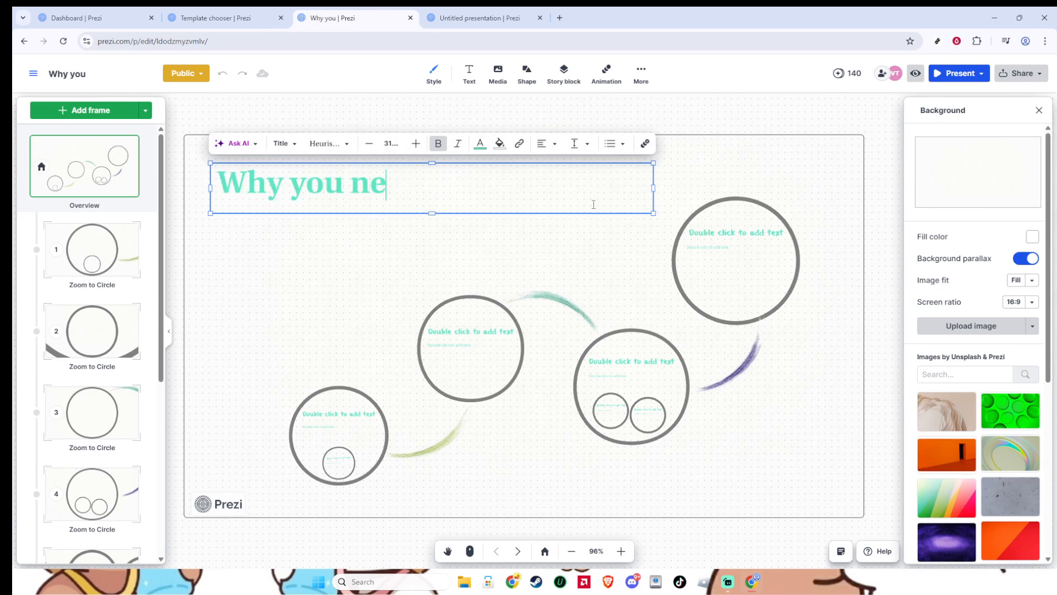
type("ed us")
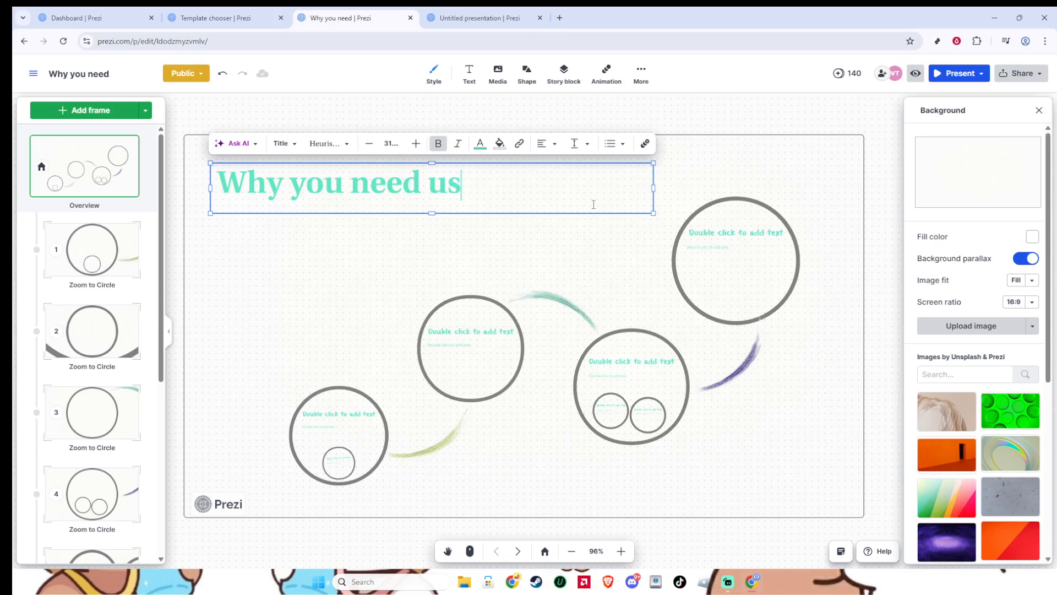
Replace the overview title text with "Project name and client".
key("ctrl+a")
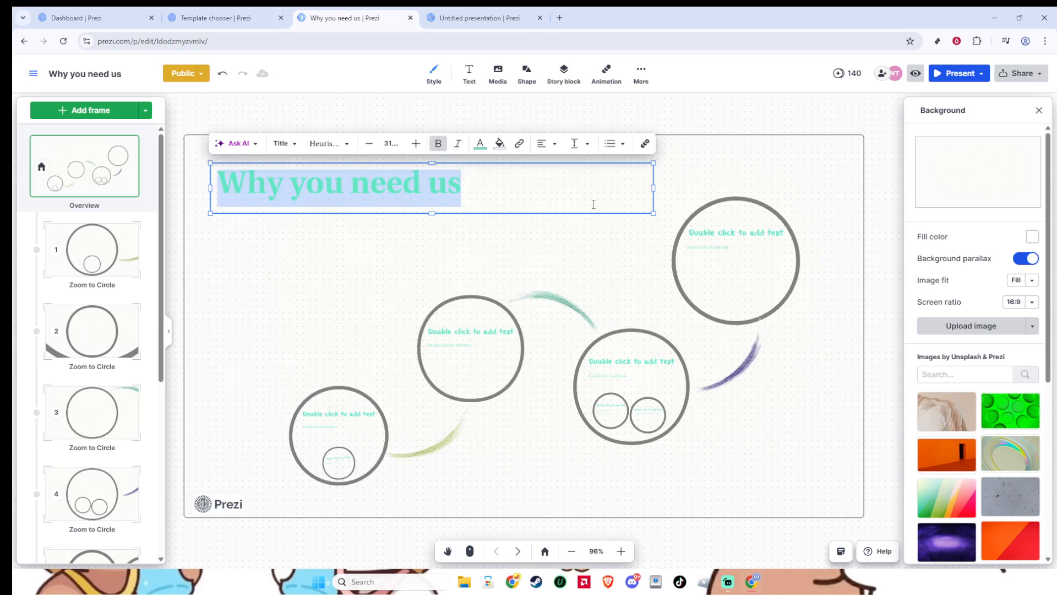
type("Pro")
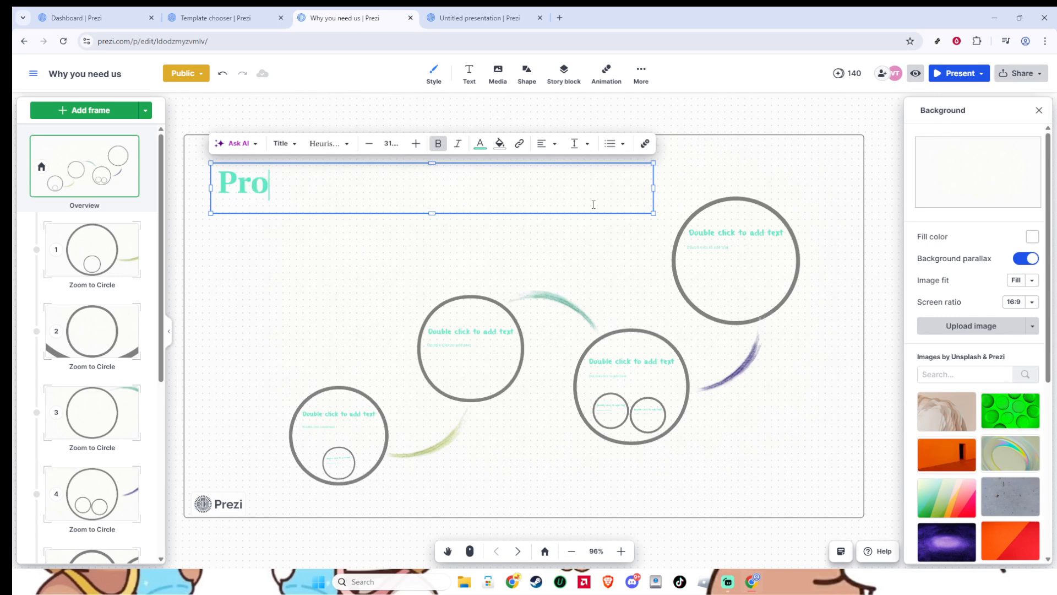
type("ject name")
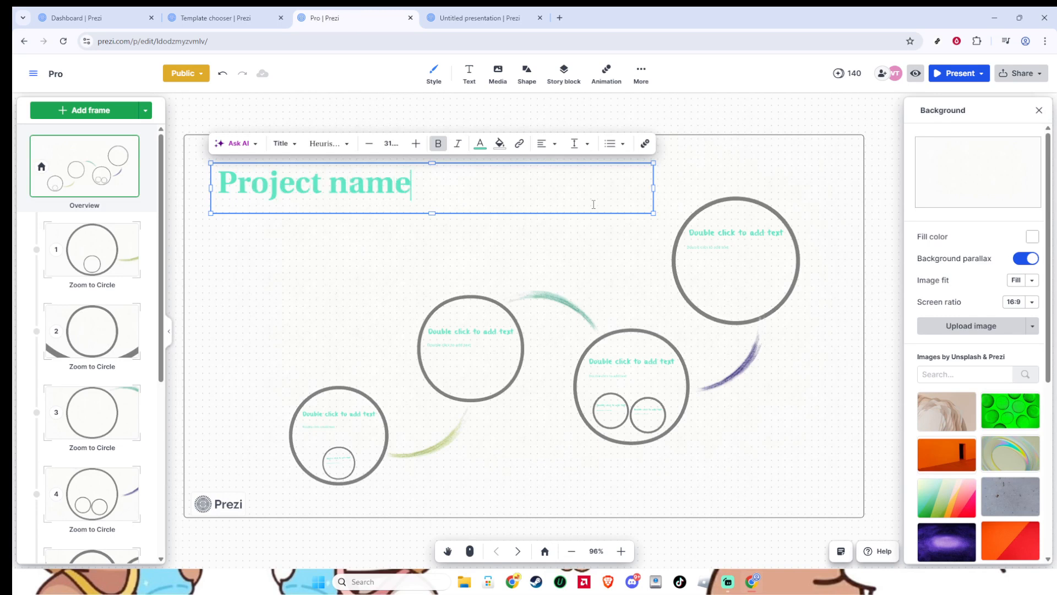
type(" and cl")
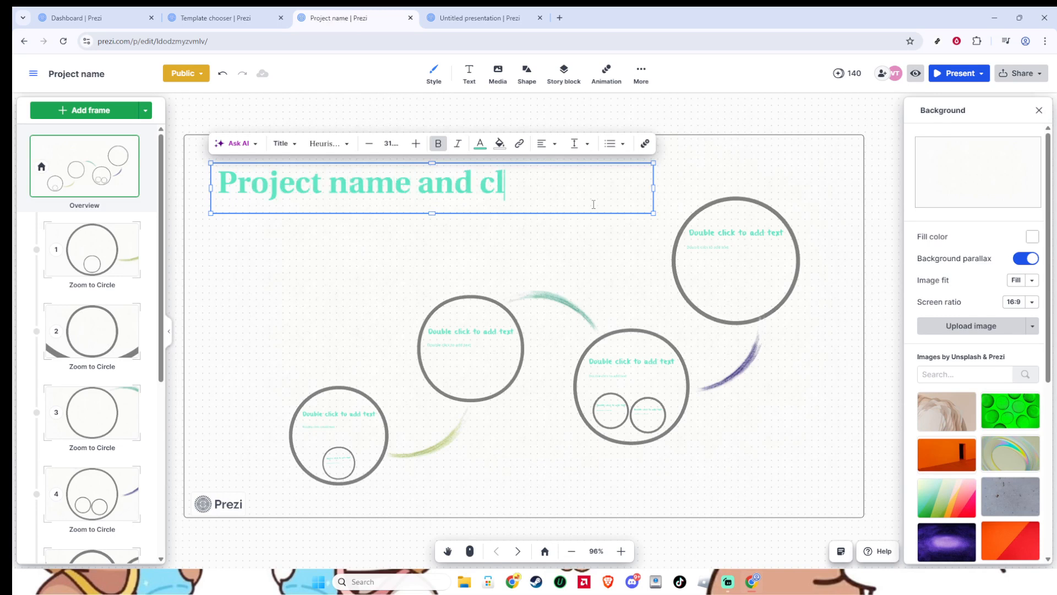
type("ient")
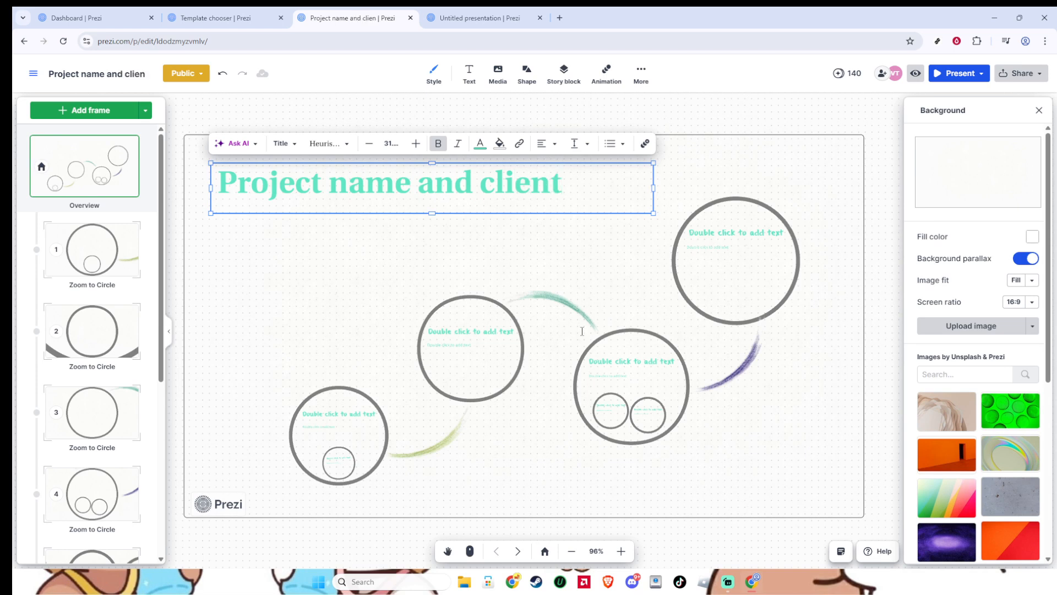
Go to the first circle frame and enter "why you need us" as its heading.
left_click(518, 551)
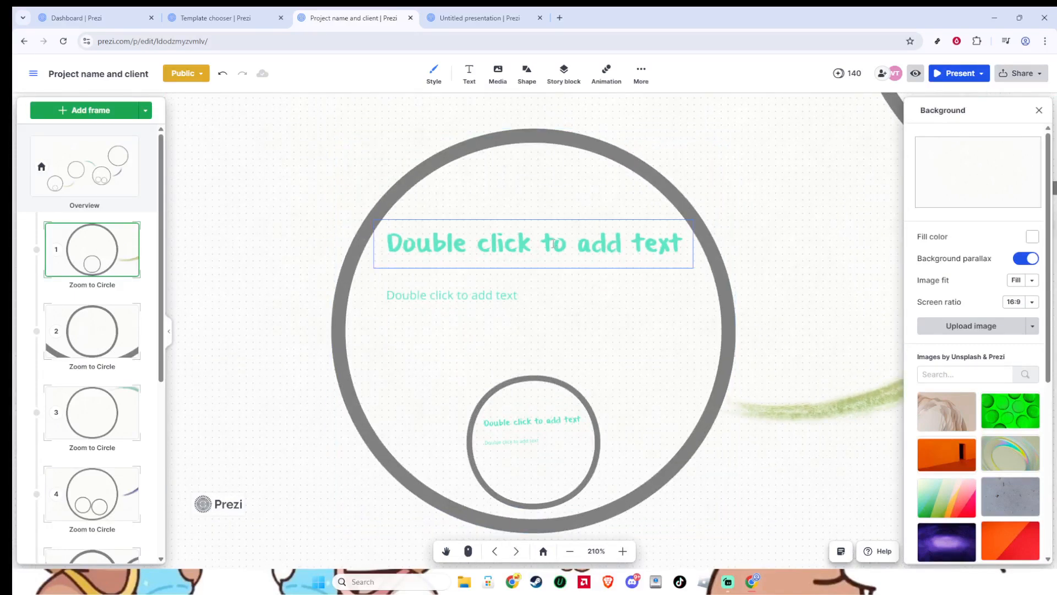
double_click(554, 243)
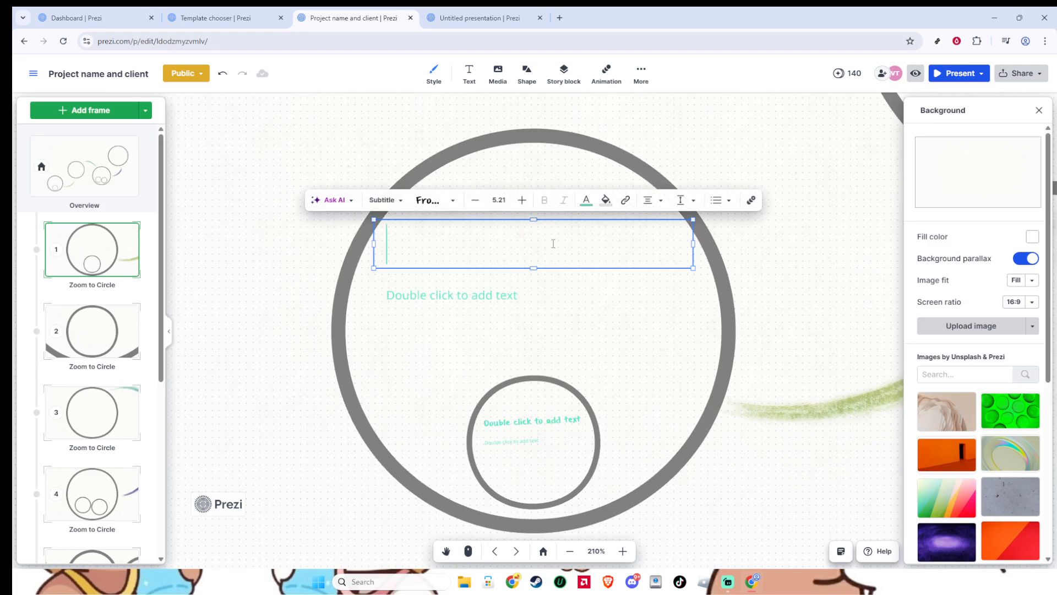
type("why you ne")
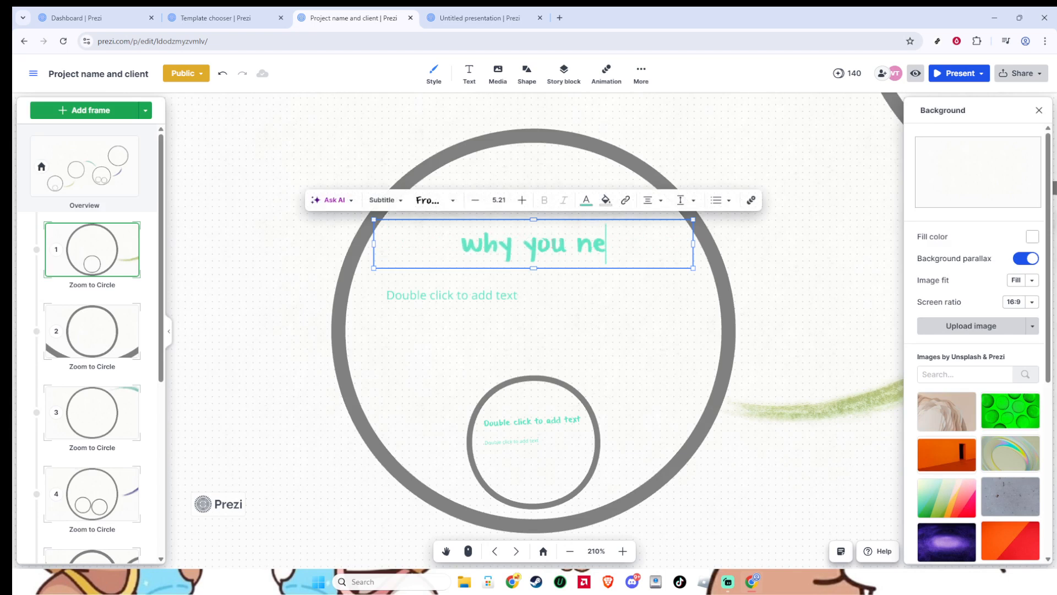
type("ed us")
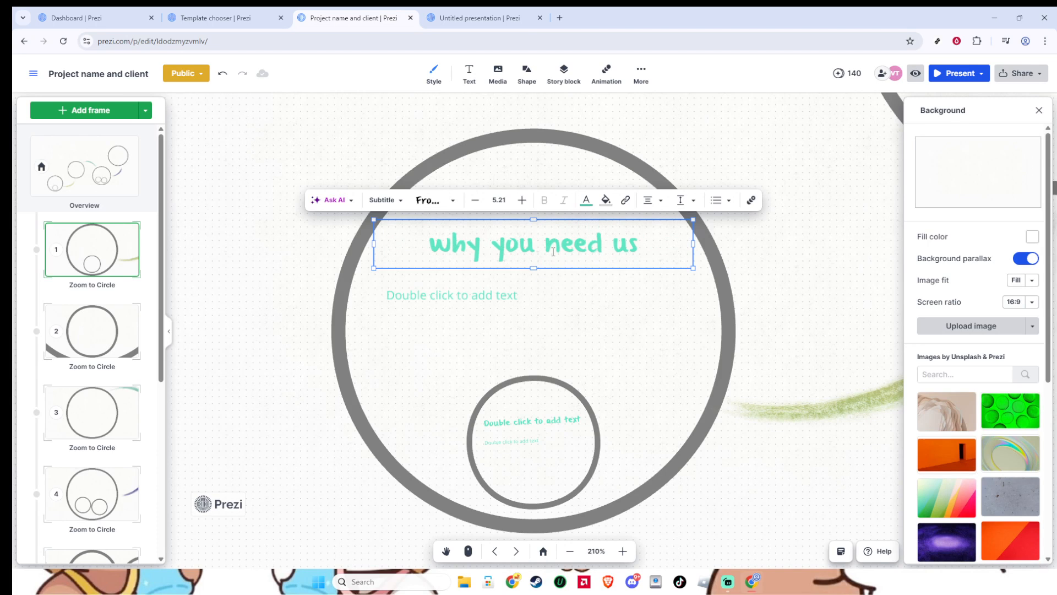
Enter "market" in the body text box below the first circle's heading.
left_click(547, 300)
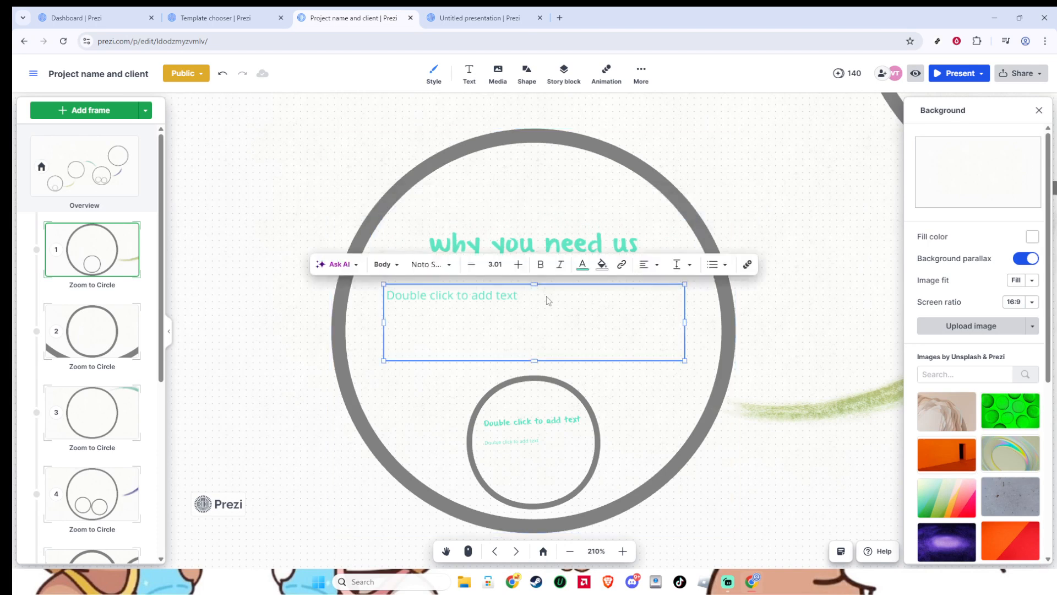
left_click(555, 316)
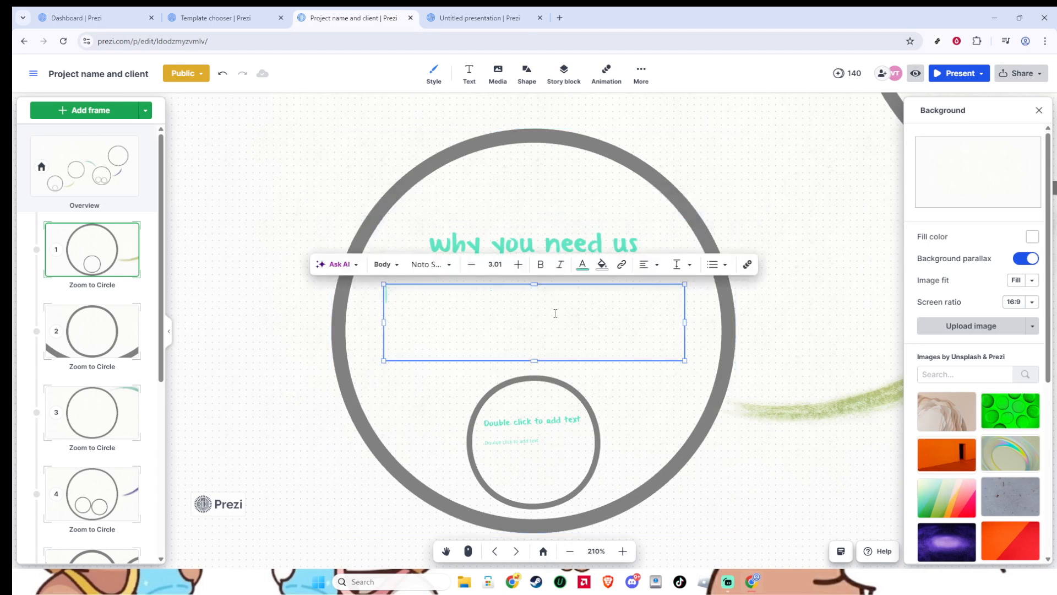
type("market value")
Go to the second frame and view the types of media that can be inserted.
left_click(525, 553)
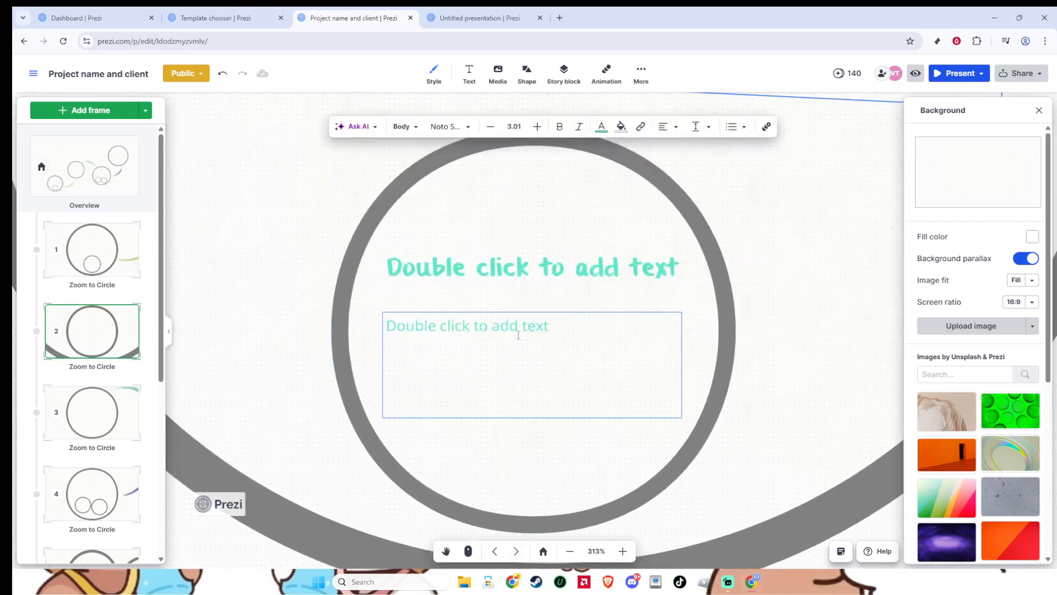
left_click(494, 76)
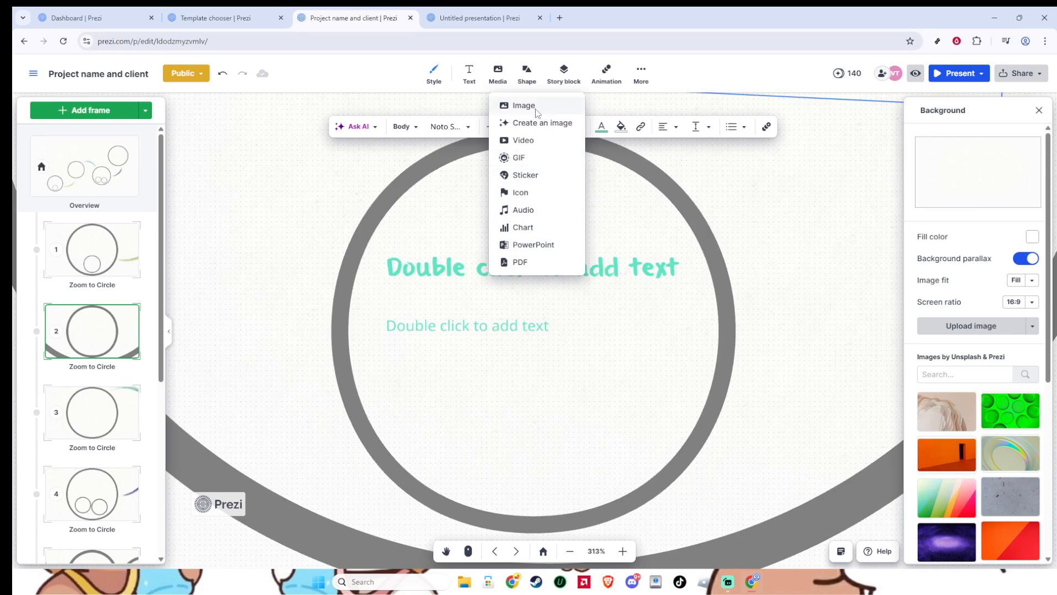
left_click(498, 83)
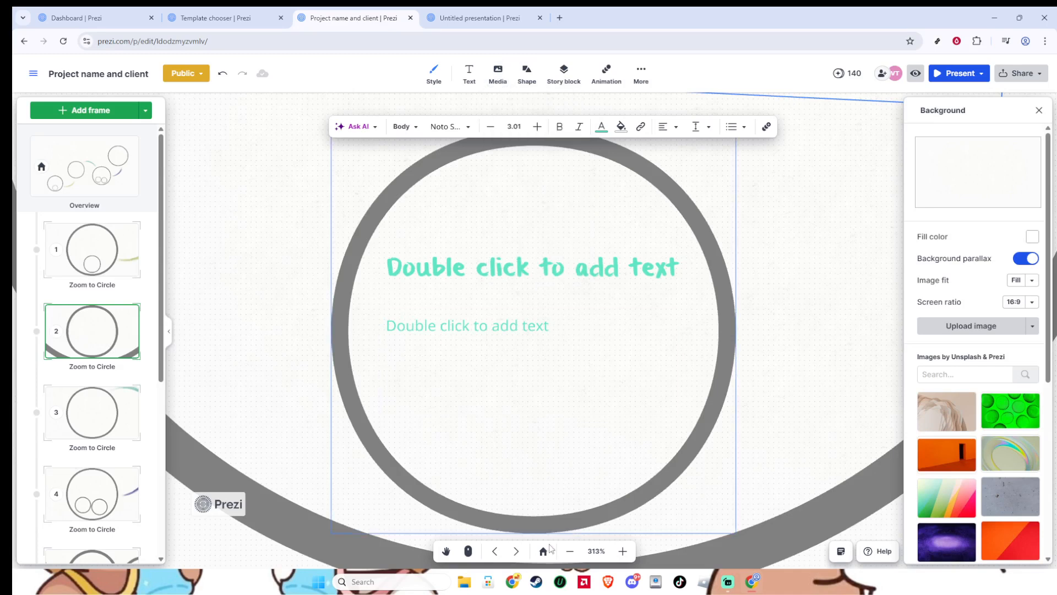
Go to the third frame and enter "cost" as the circle's heading.
left_click(516, 552)
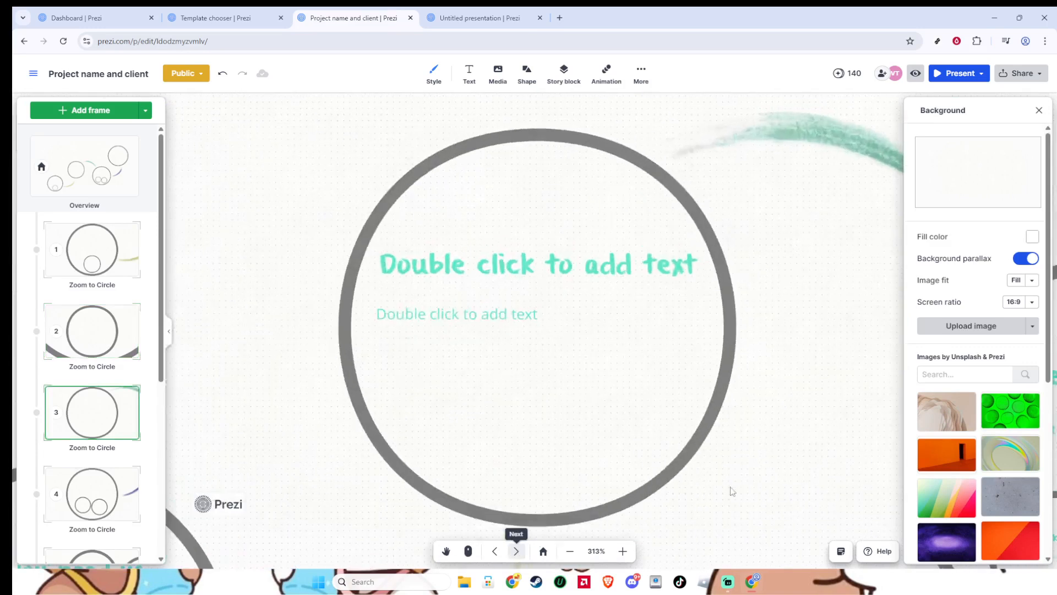
scroll(974, 435, "down", 4)
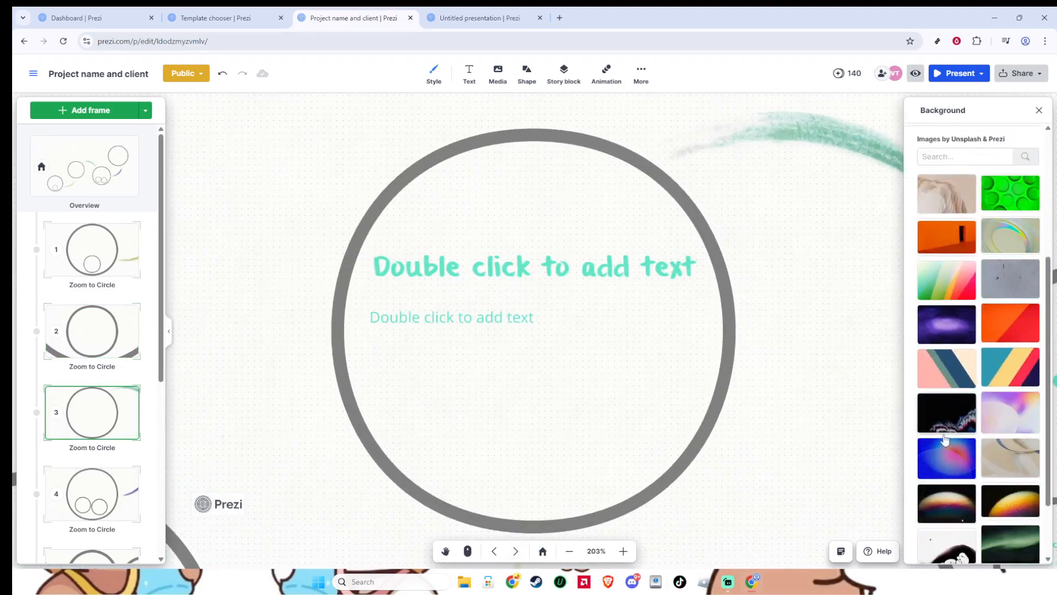
scroll(974, 430, "down", 2)
scroll(972, 449, "up", 4)
scroll(970, 450, "up", 3)
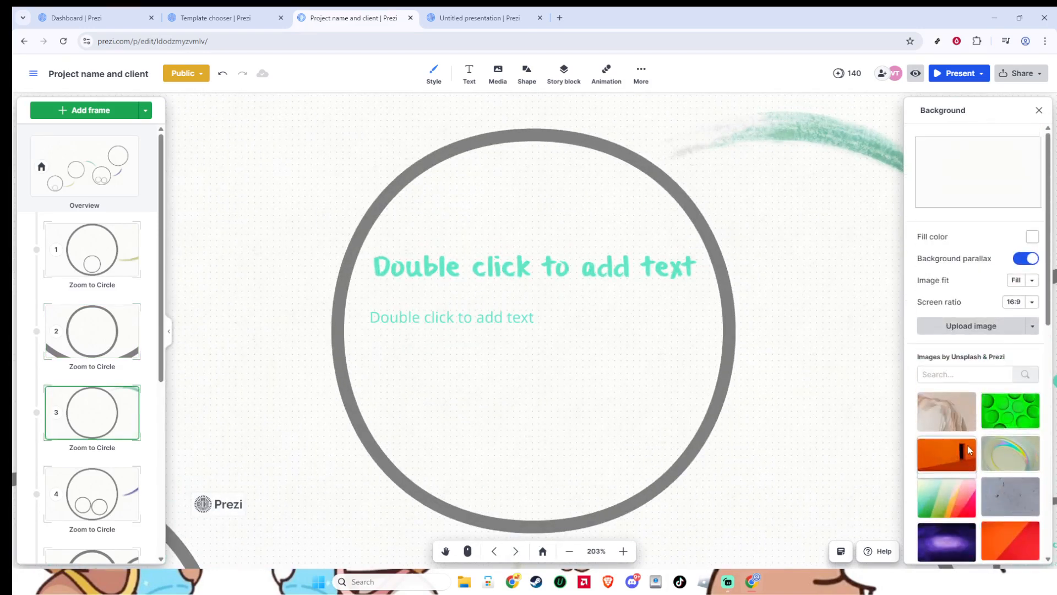
double_click(467, 266)
type("c")
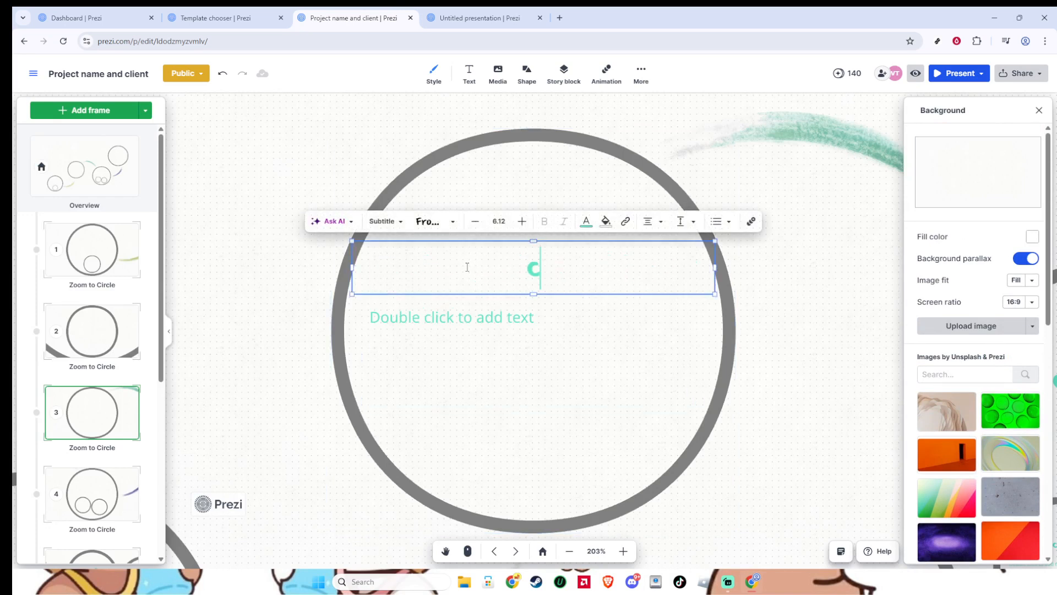
type("s")
key("BackSpace")
type("ost")
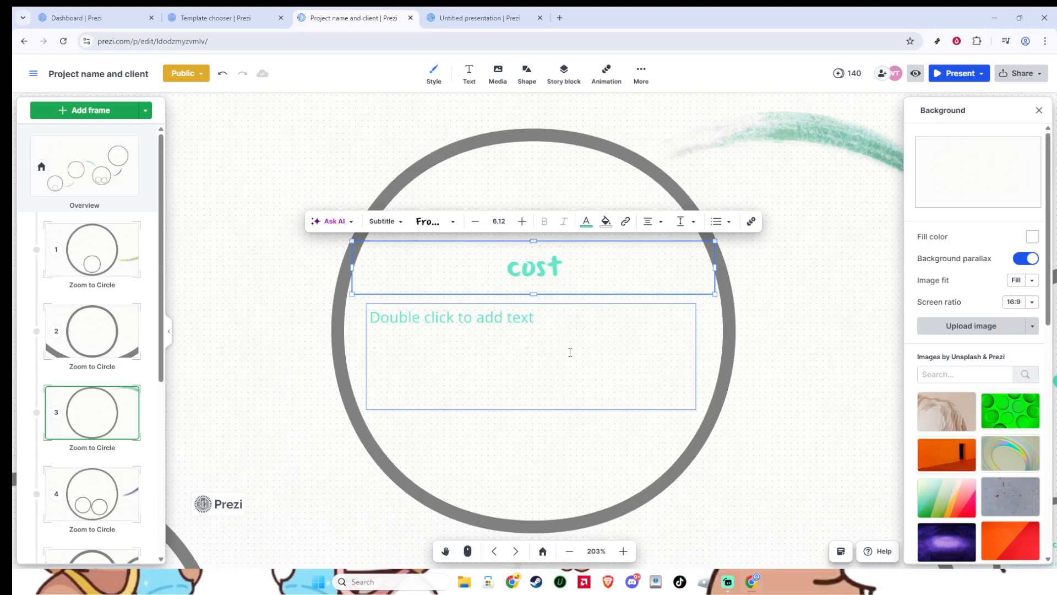
View the insertable media types for the third frame, close the list, and select the frame's circle.
left_click(501, 84)
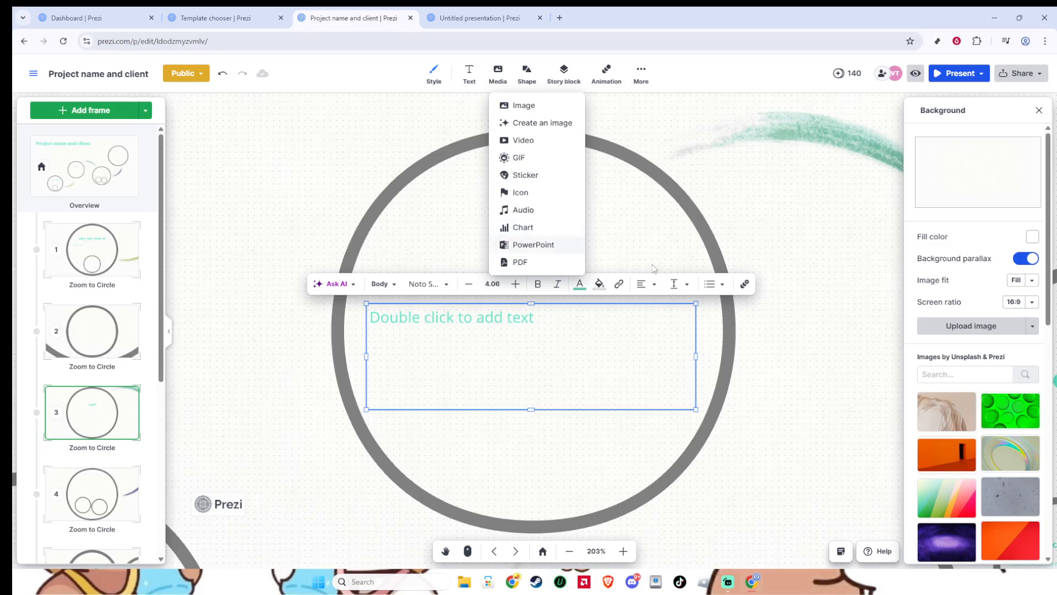
left_click(810, 379)
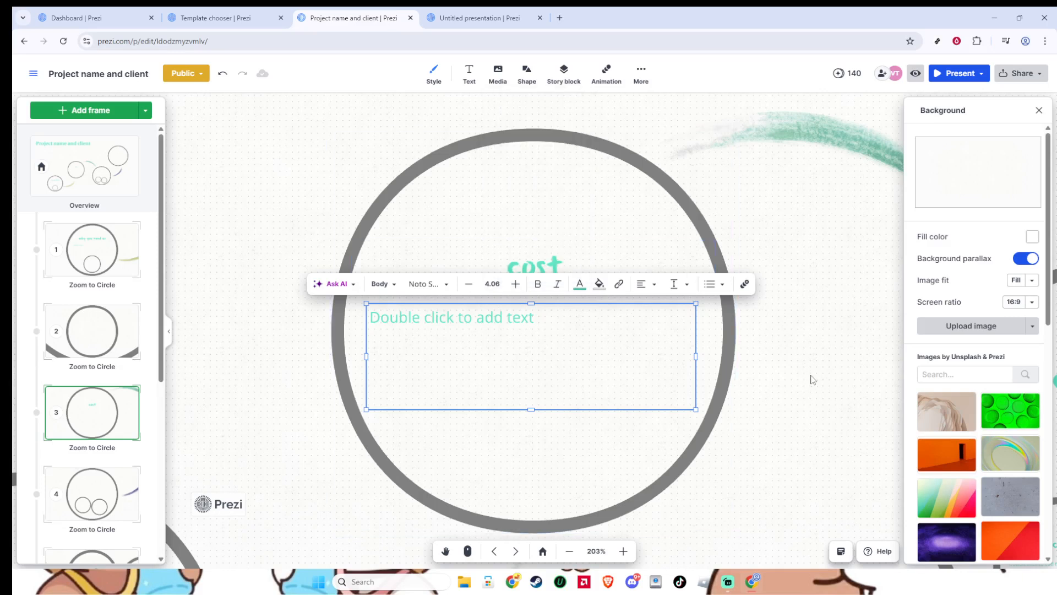
left_click(811, 378)
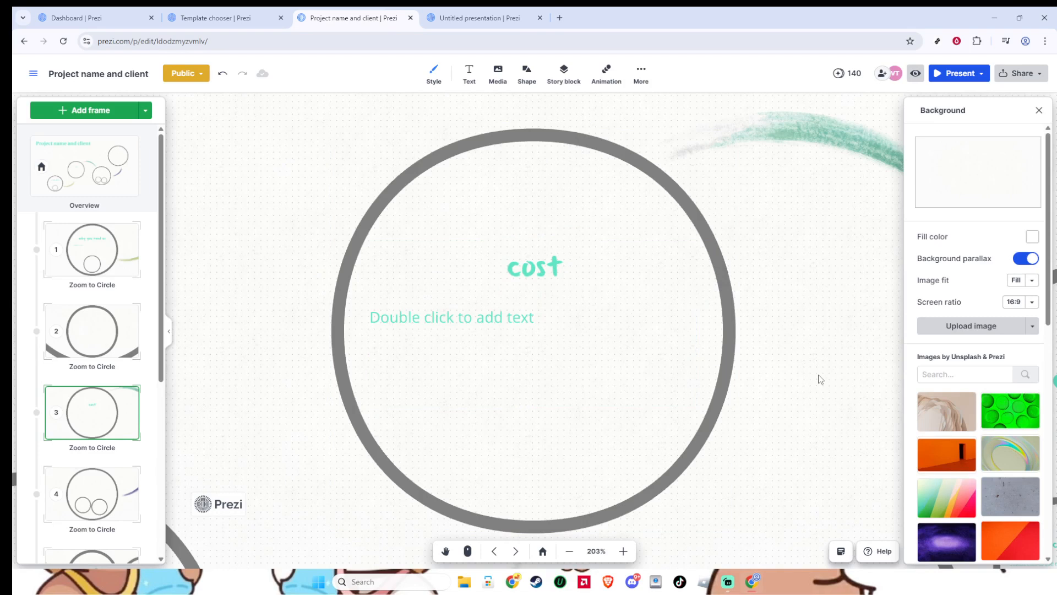
left_click(705, 338)
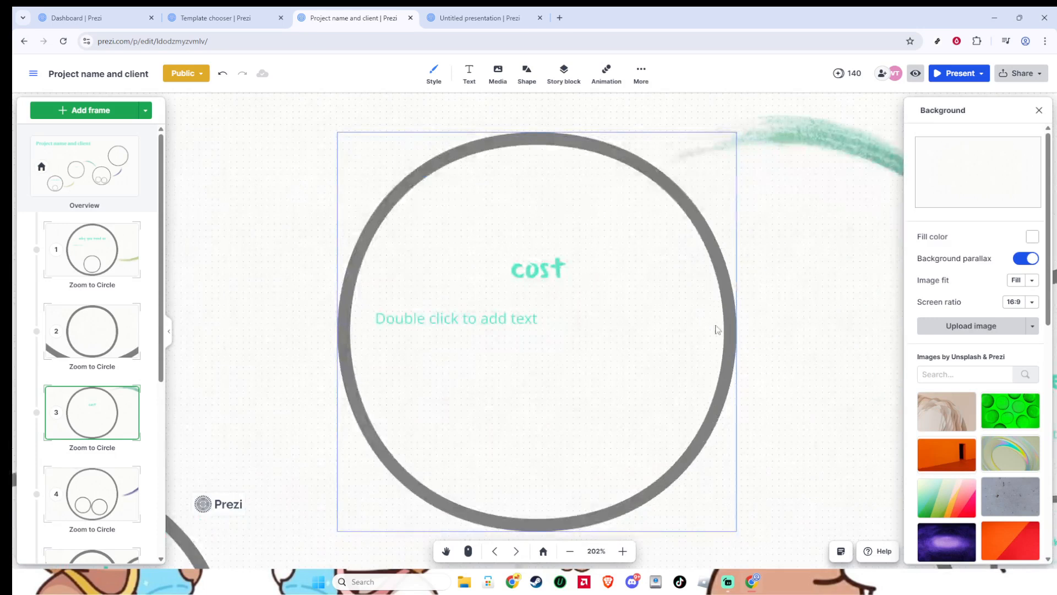
Close the background settings and add a Zoom to animation for the third frame's "cost" circle.
left_click(1039, 110)
left_click(607, 76)
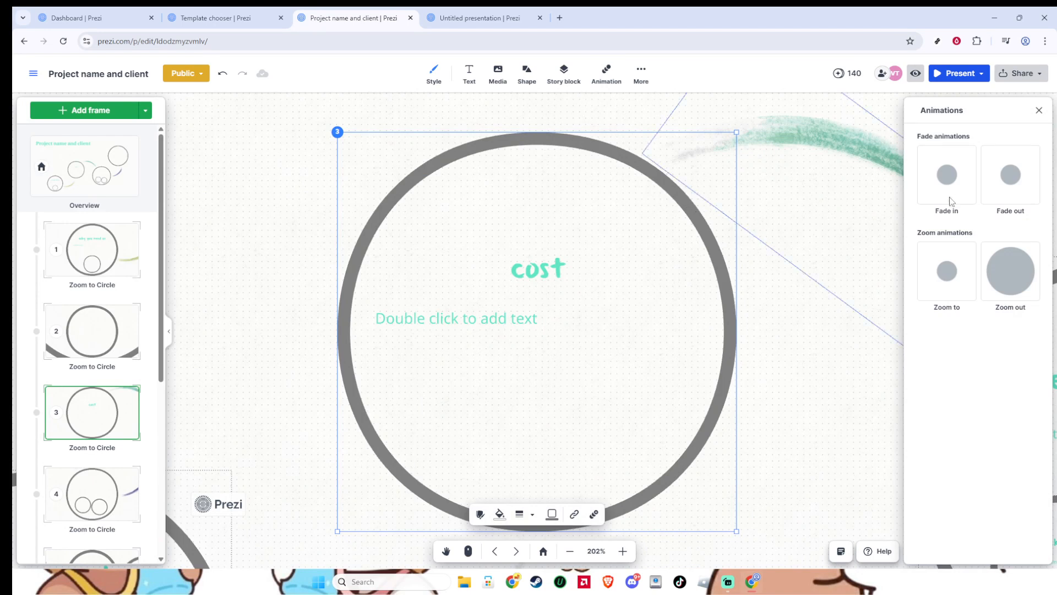
left_click(964, 293)
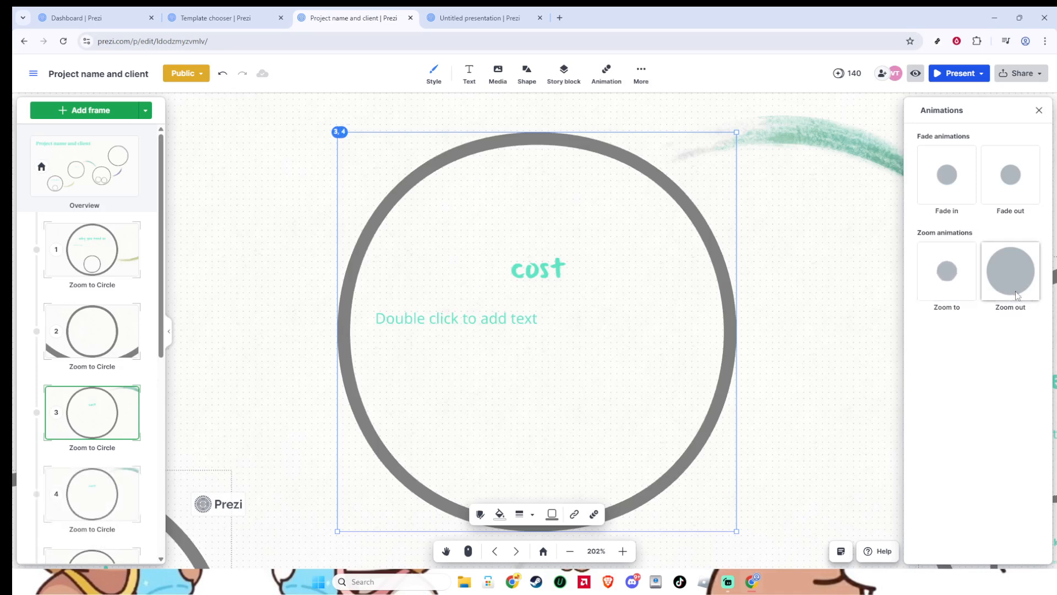
Go to the fourth frame, add a Zoom out animation after it, and switch between the two frames to preview the transition.
left_click(88, 486)
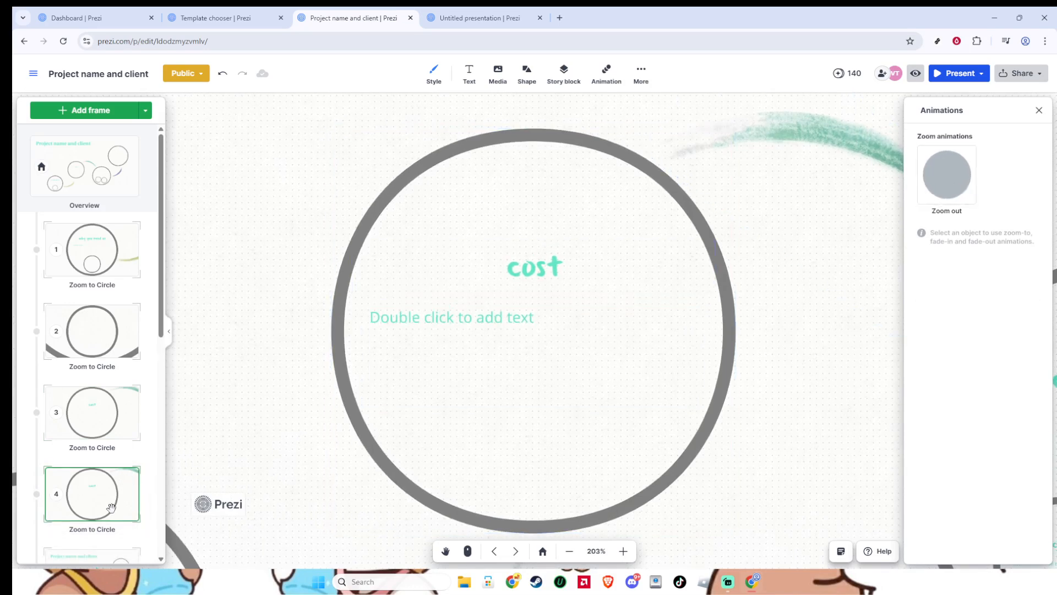
key("Right")
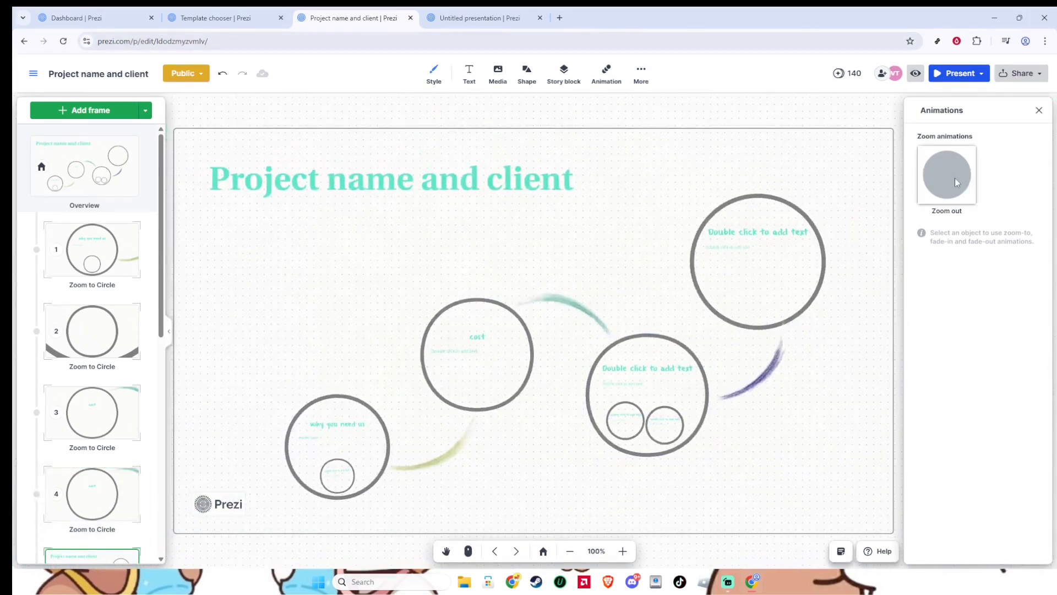
key("Left")
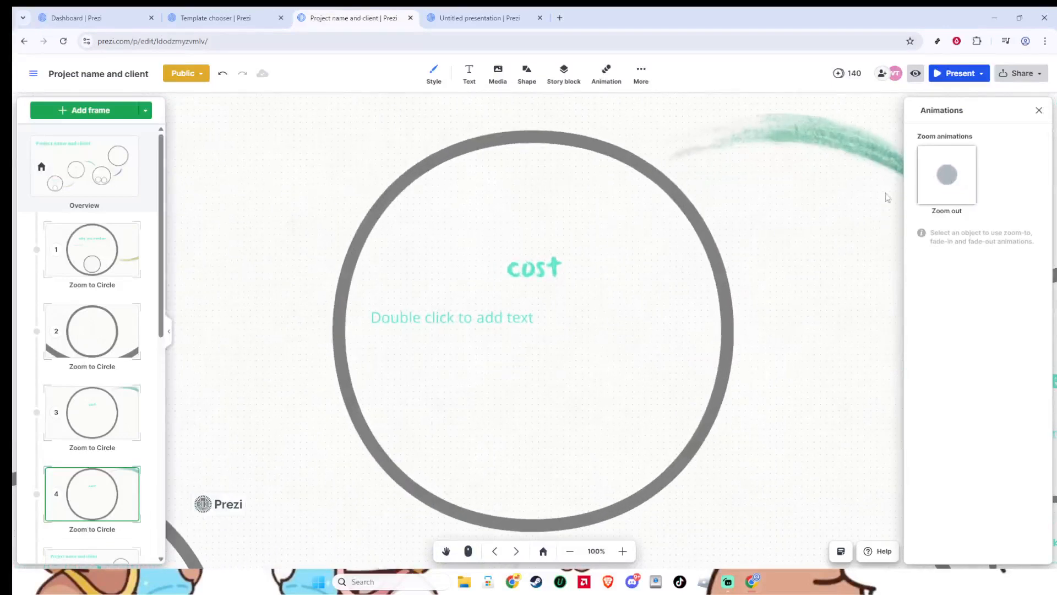
key("Right")
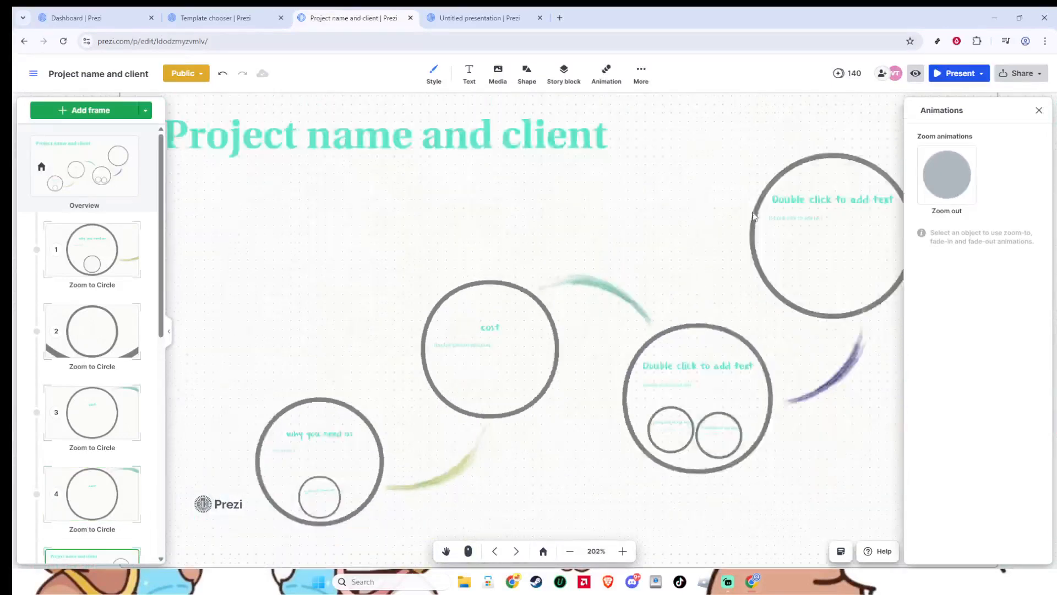